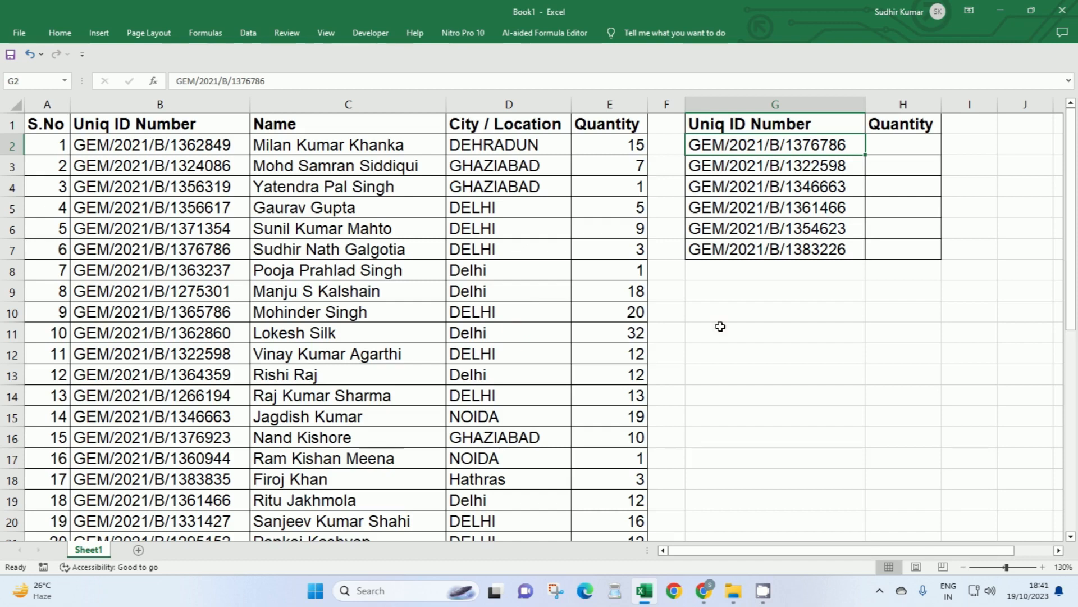
Examine the main data table's Uniq ID Number and Quantity columns and the small lookup table in columns G and H.
click(409, 167)
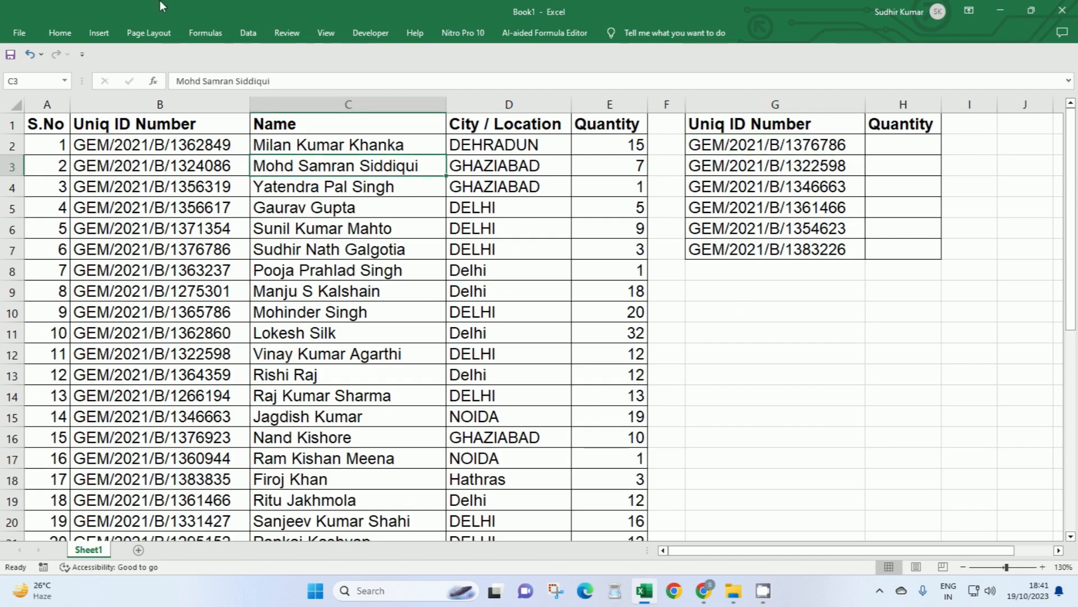
click(42, 124)
key(ctrl+a)
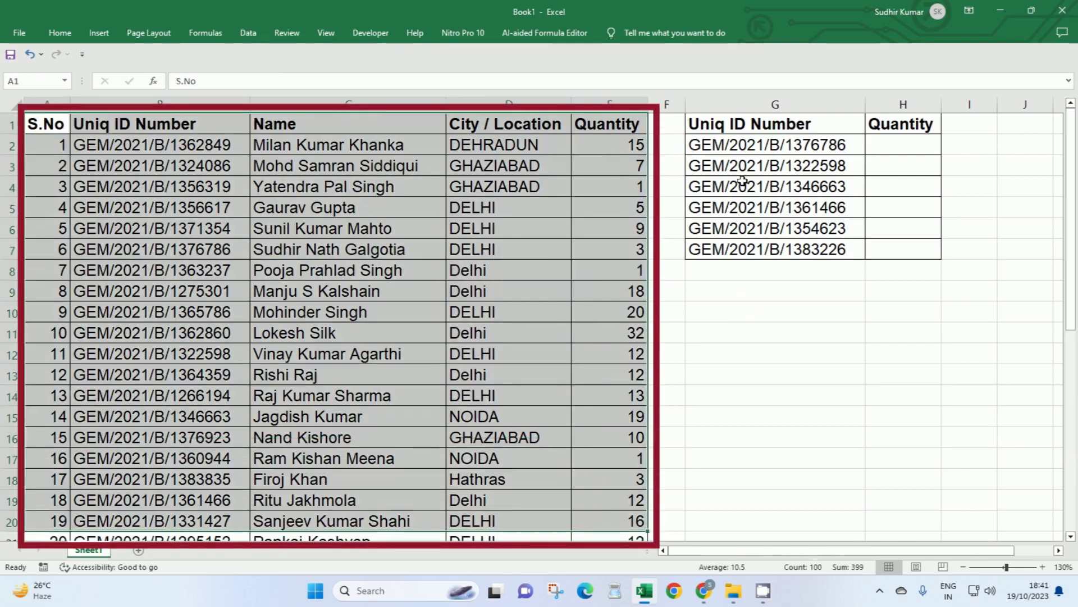
click(749, 122)
drag(750, 145, 769, 249)
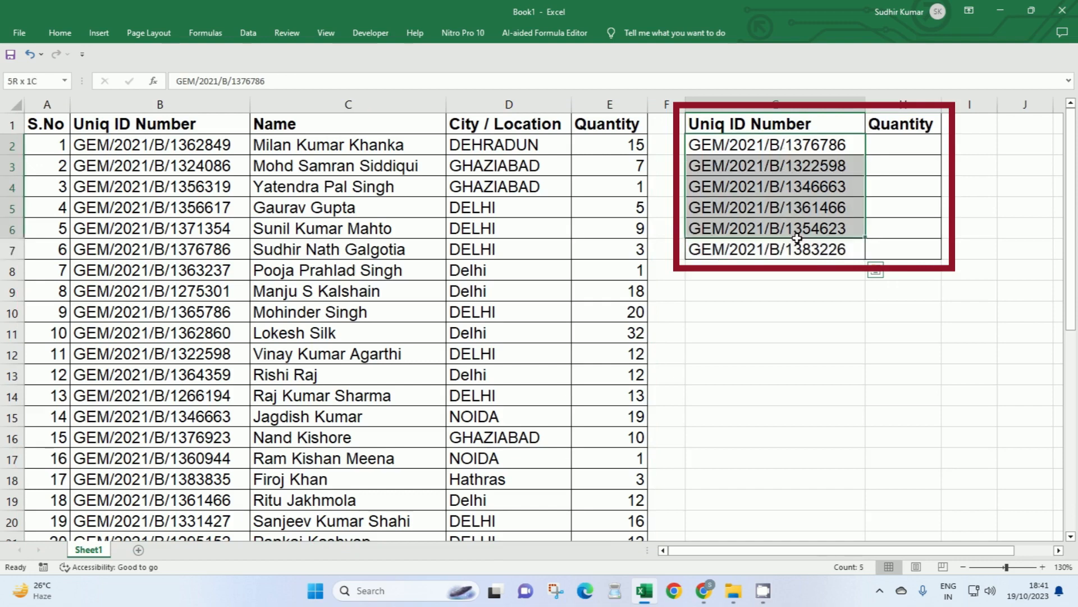
drag(152, 145, 159, 437)
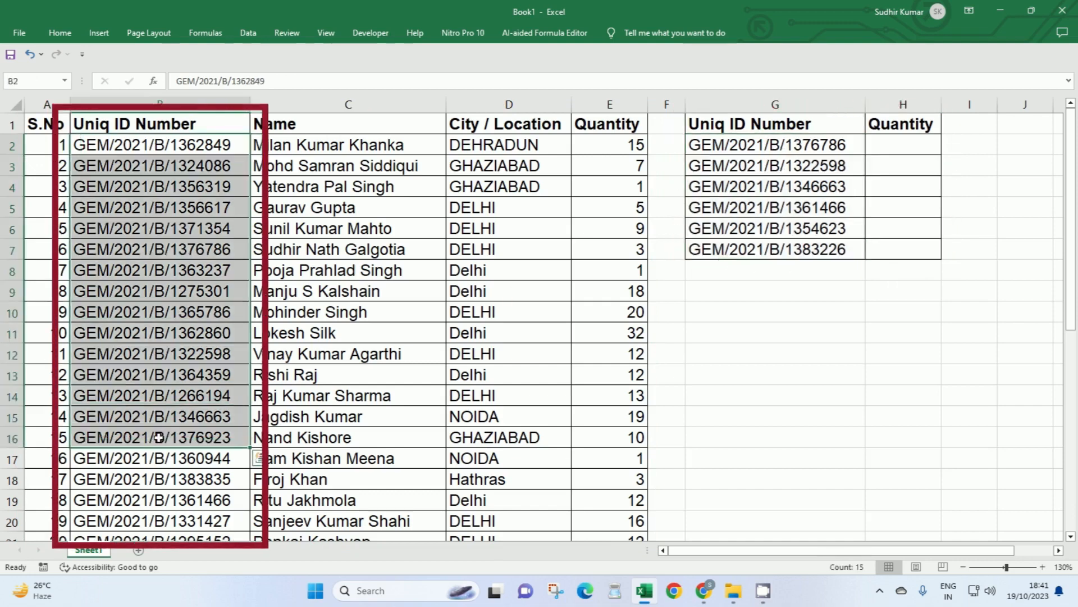
click(190, 185)
click(188, 332)
click(173, 437)
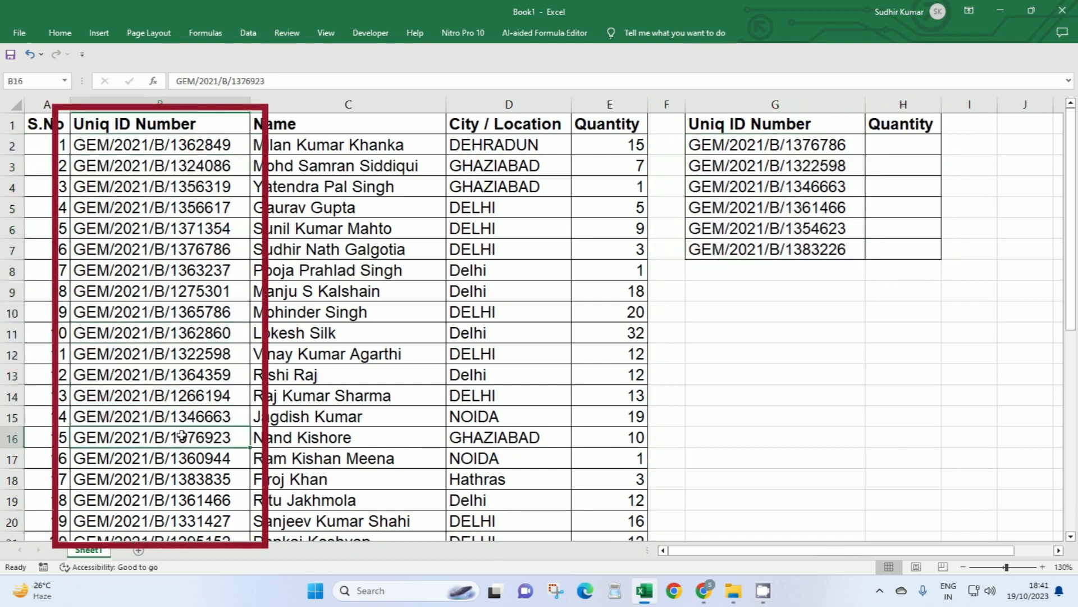
click(770, 147)
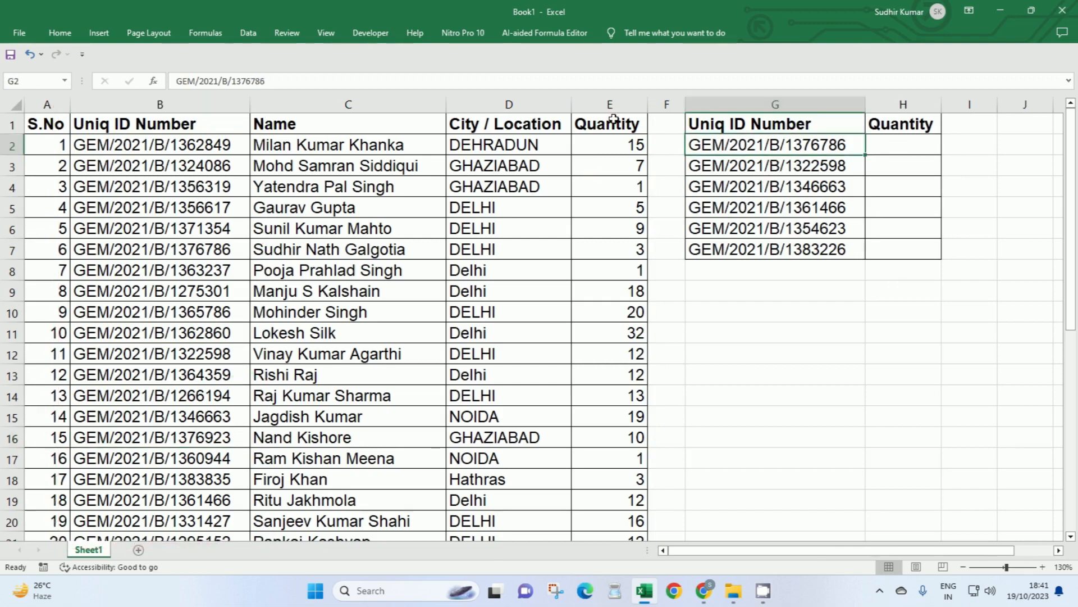
drag(614, 119, 623, 375)
click(934, 144)
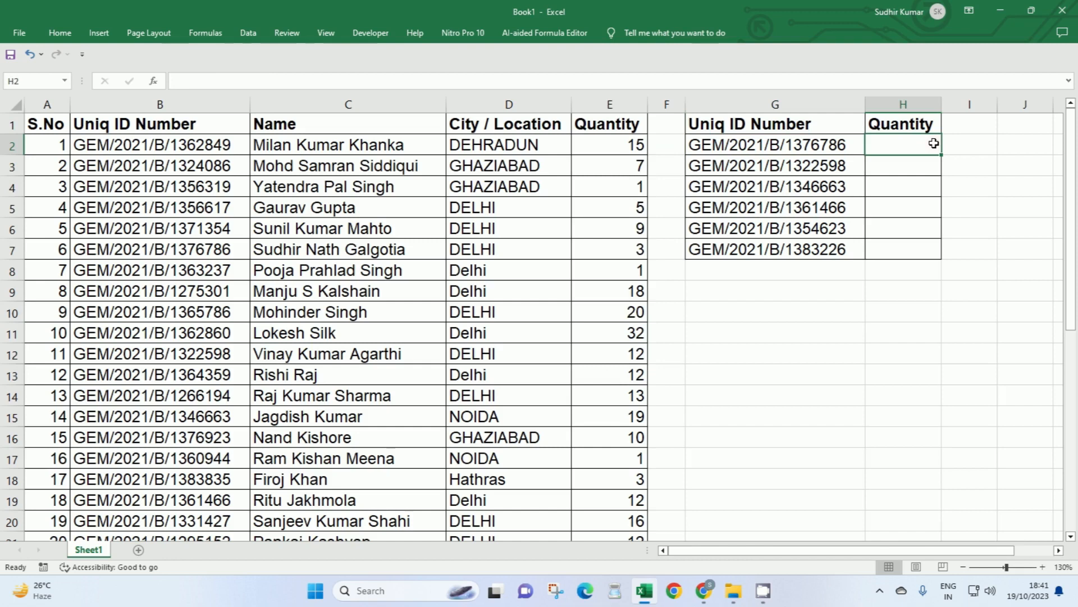
click(769, 144)
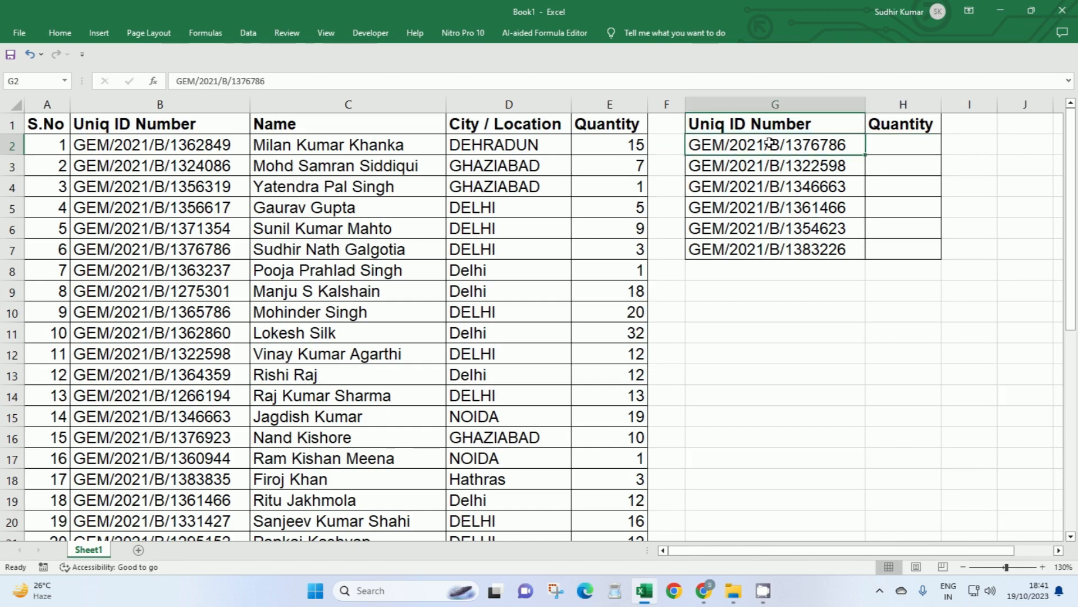
click(905, 145)
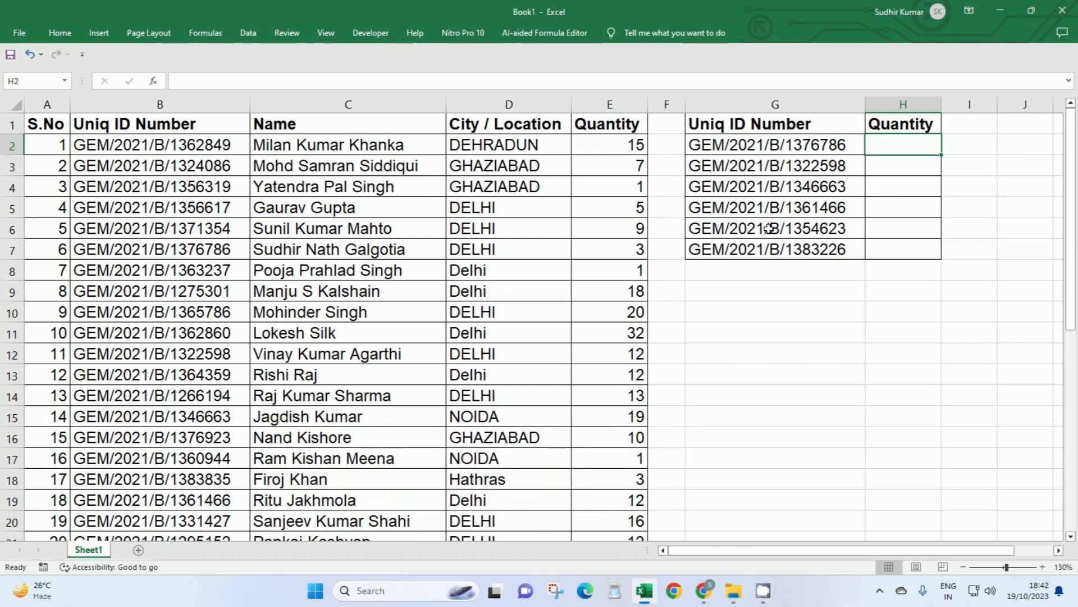
click(739, 147)
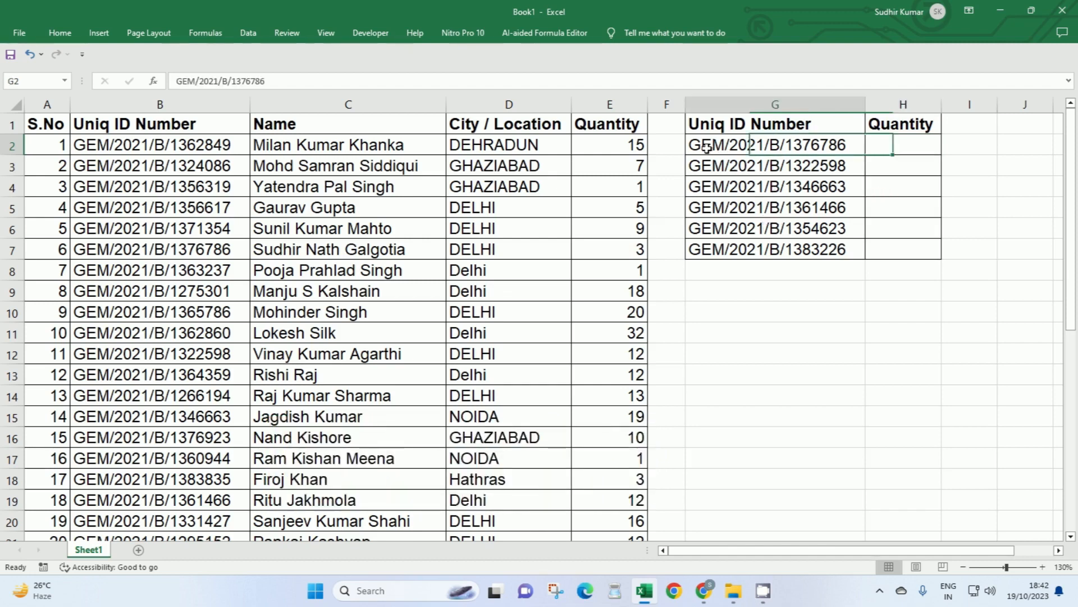
click(896, 145)
click(833, 144)
Start a VLOOKUP formula in H2 with G2, the first ID of the small table, as the lookup value.
click(919, 149)
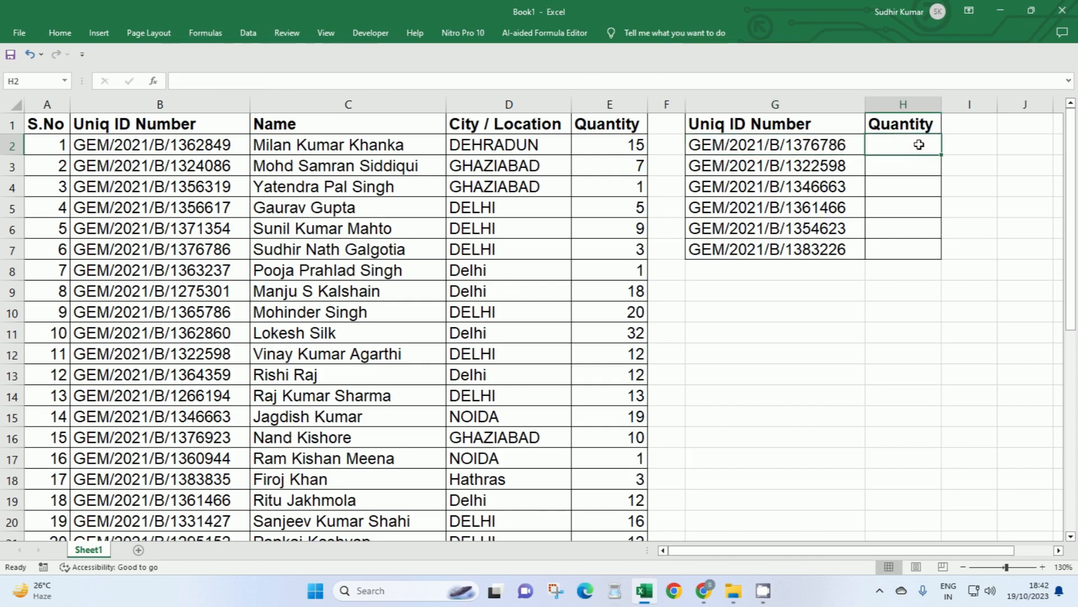
text(=)
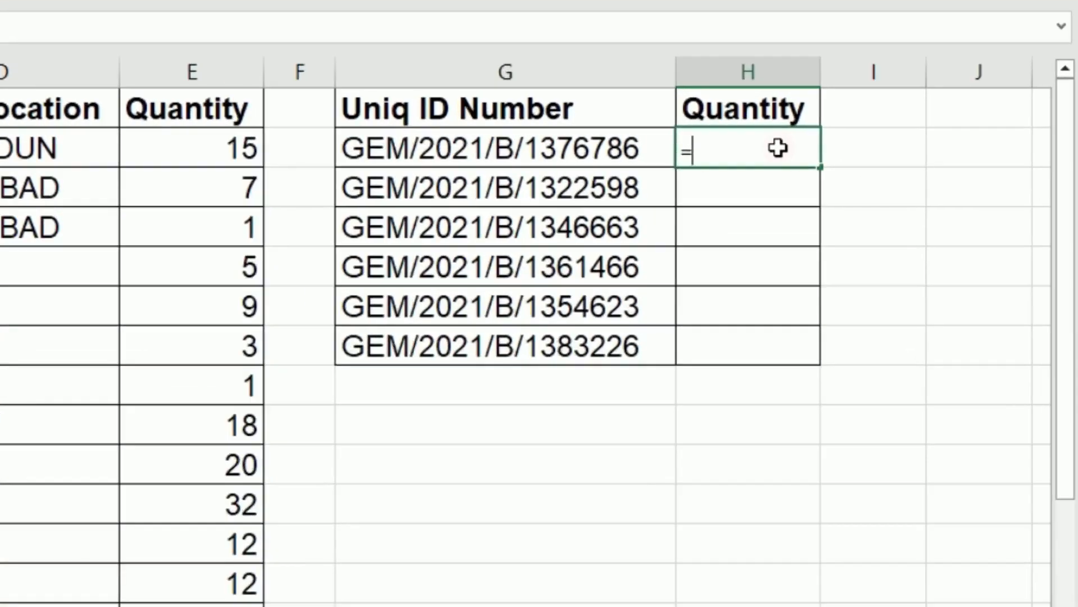
text(vlookup)
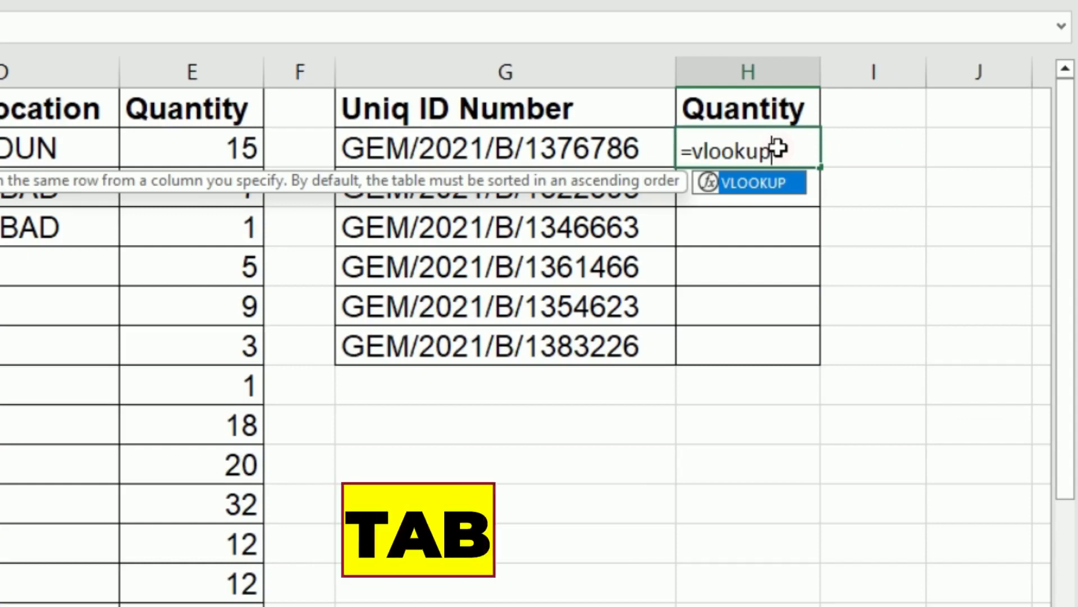
key(Tab)
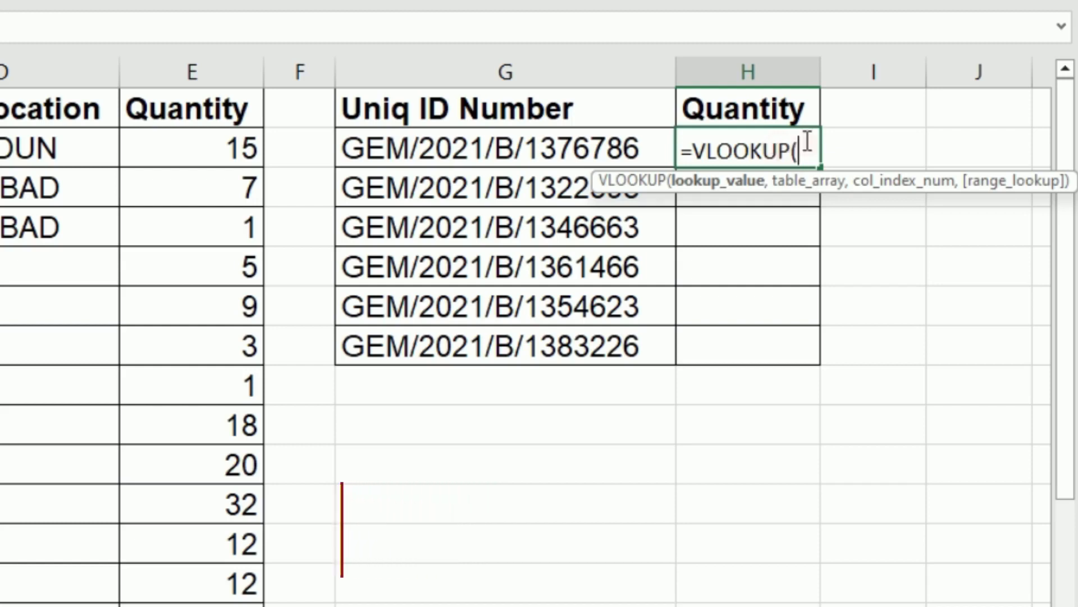
drag(592, 171, 291, 433)
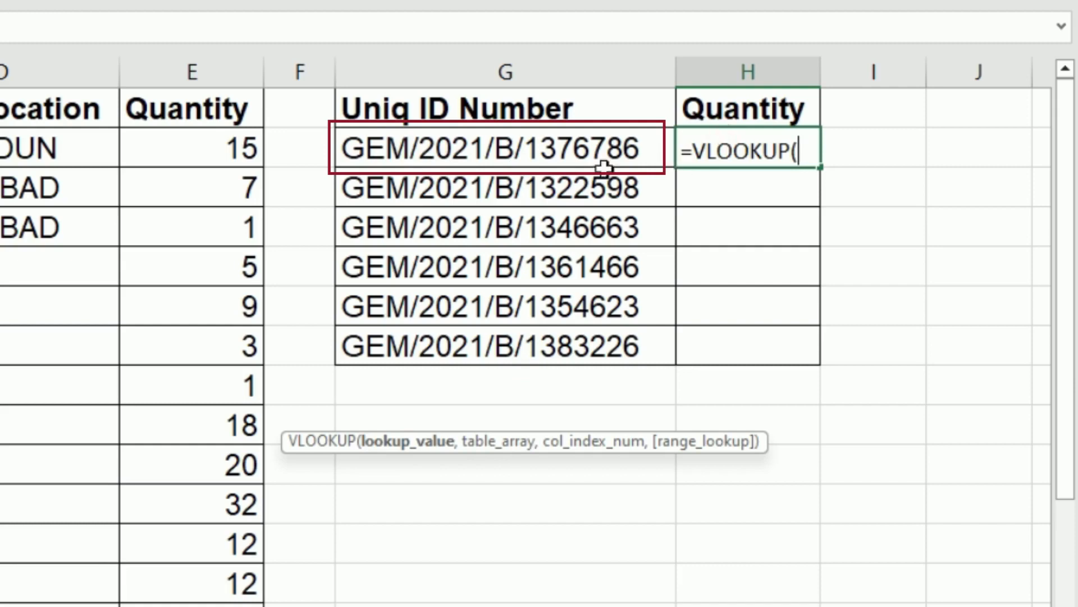
click(527, 148)
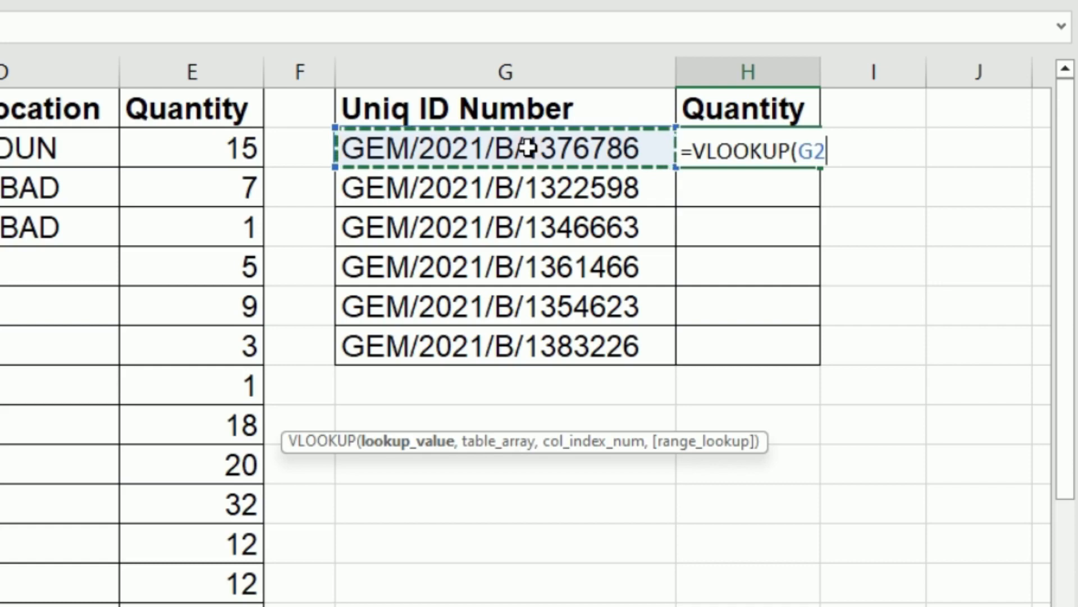
text(,)
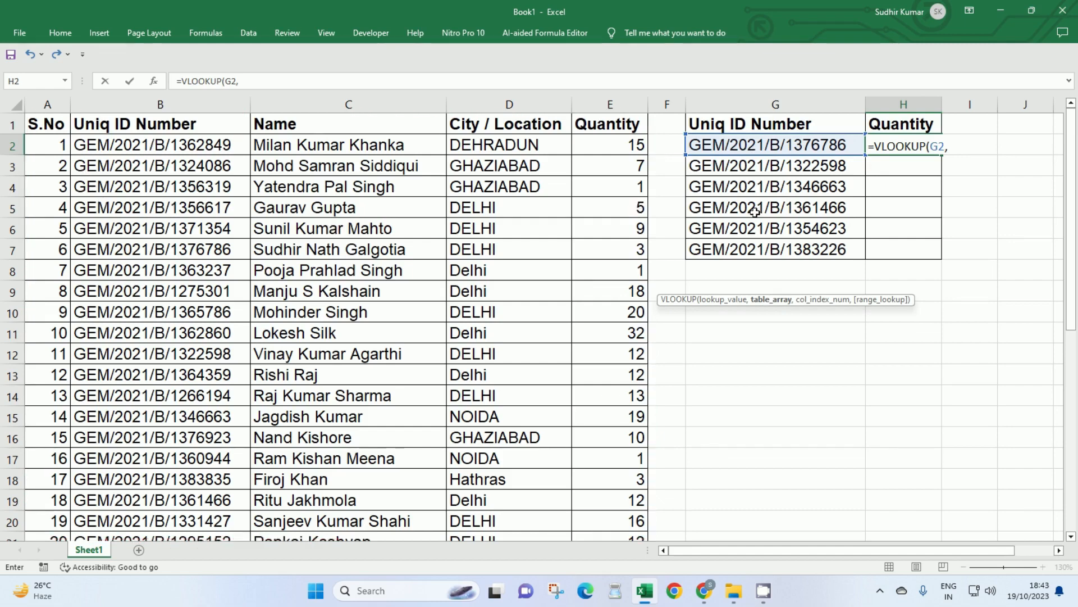
drag(33, 125, 472, 337)
click(413, 264)
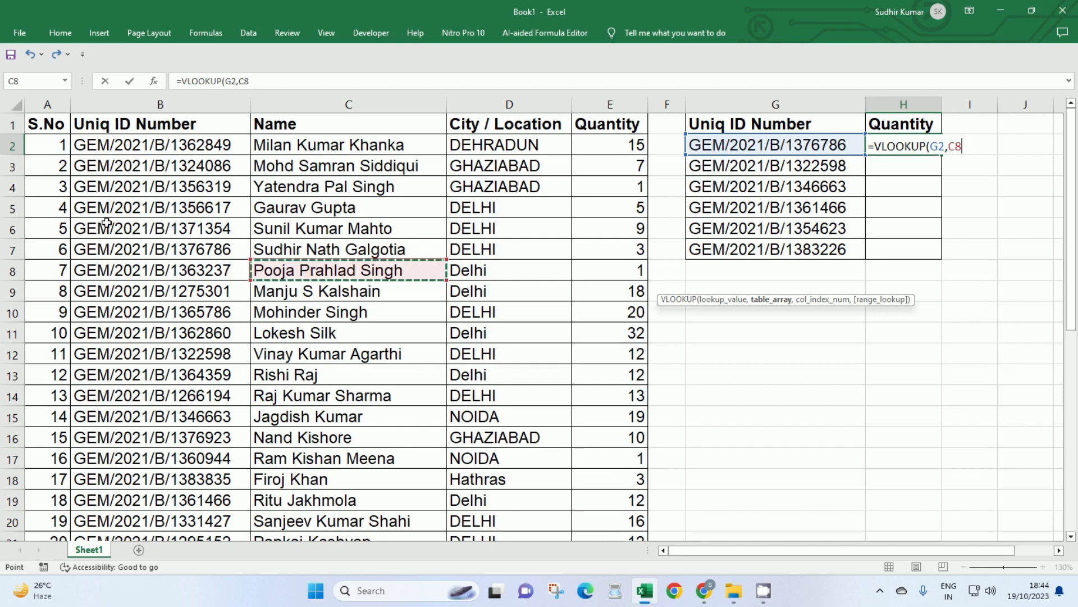
click(55, 127)
drag(55, 126, 277, 536)
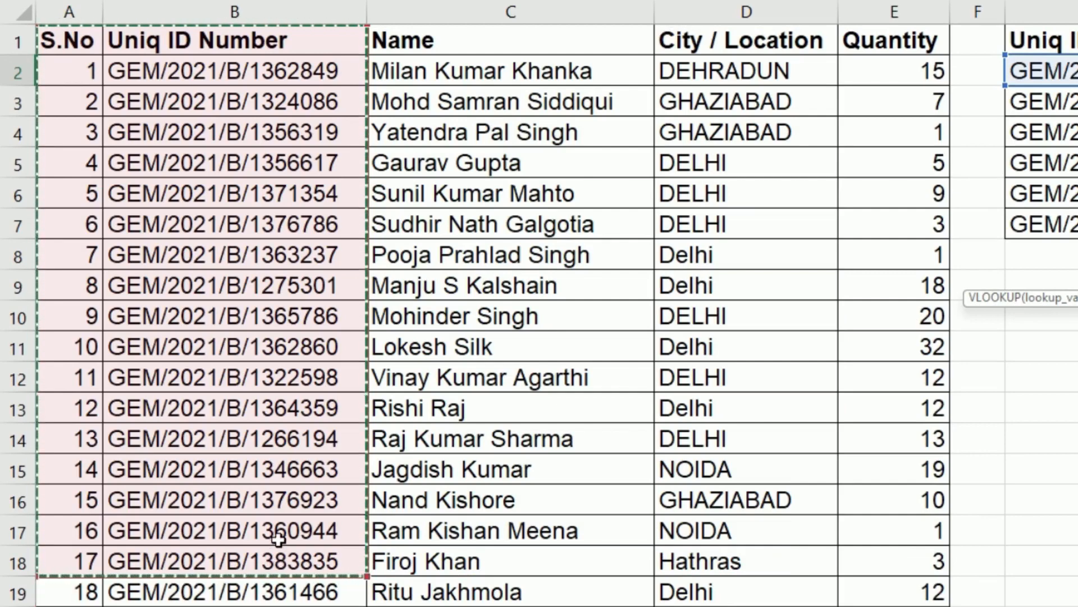
click(506, 101)
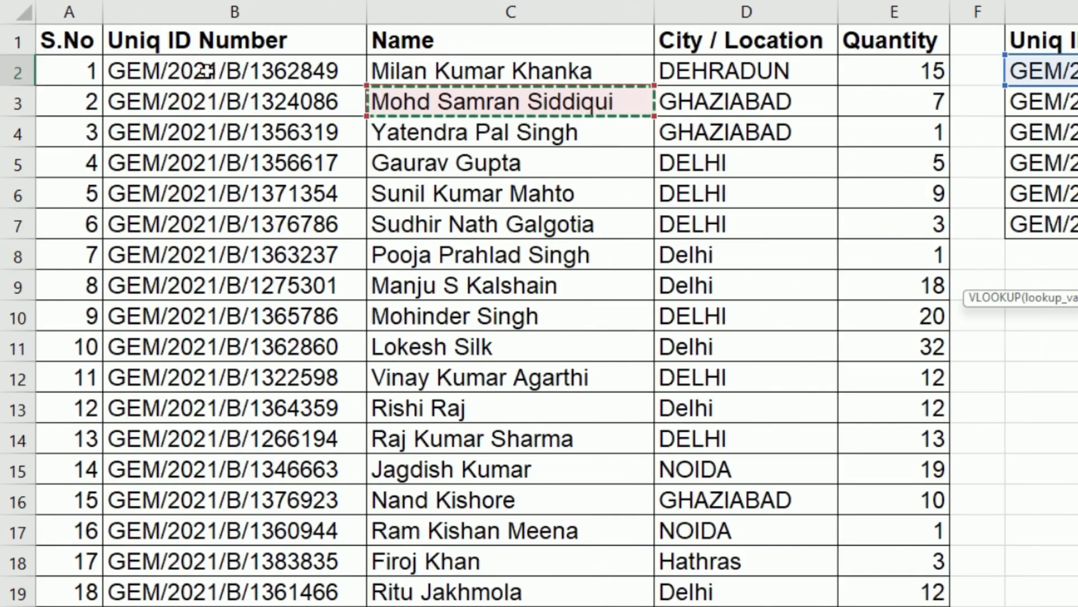
drag(193, 71, 169, 498)
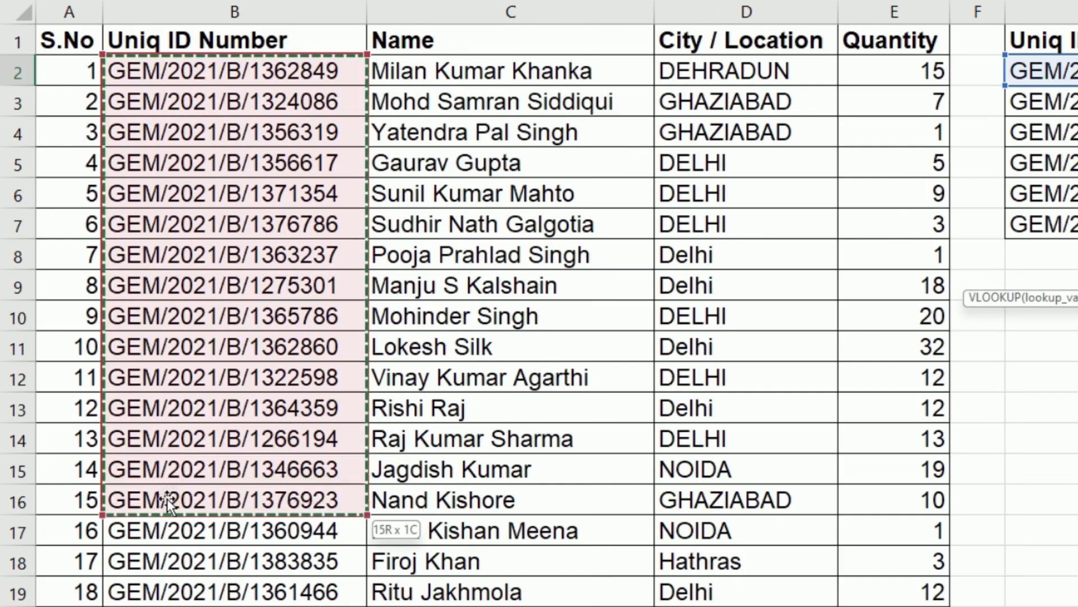
drag(78, 70, 78, 531)
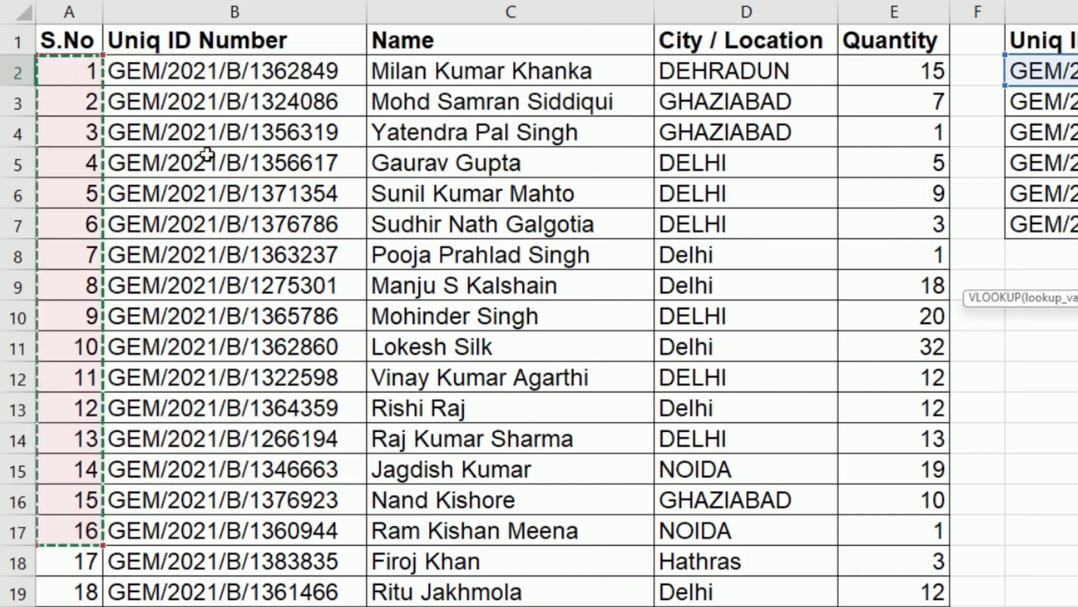
drag(222, 70, 168, 531)
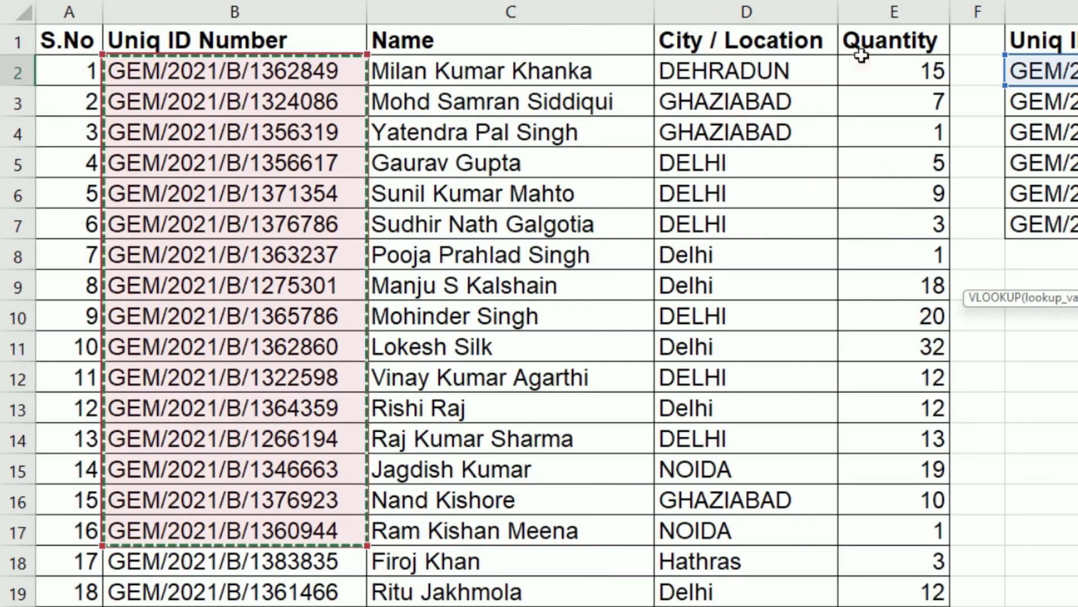
Set the formula's table array to B2:E38, spanning the Uniq ID Number column through the Quantity column.
drag(225, 72, 848, 491)
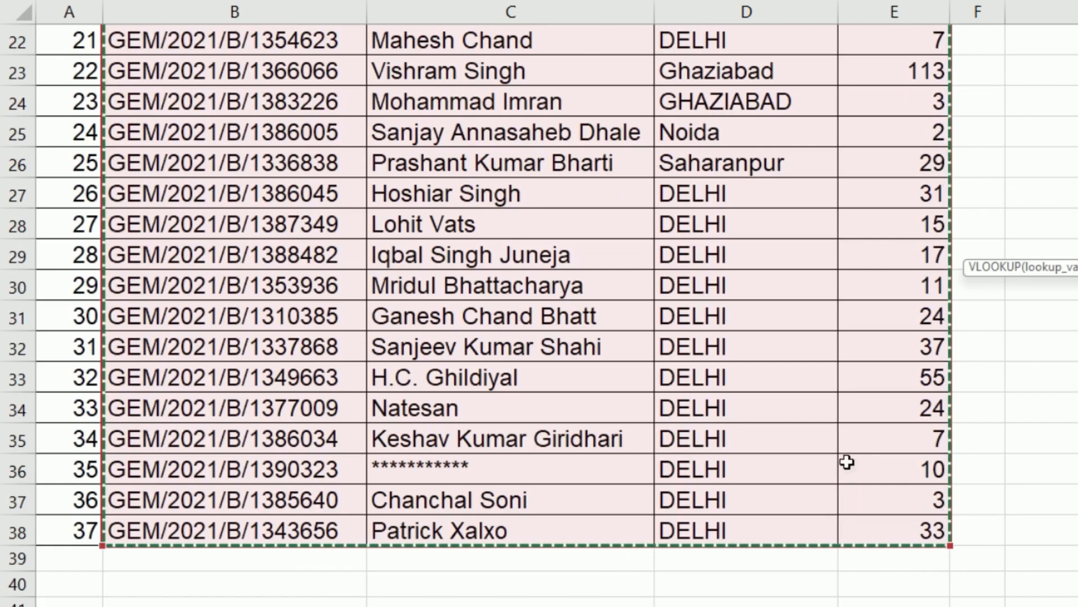
scroll(845, 460, up, 6)
scroll(847, 461, up, 1)
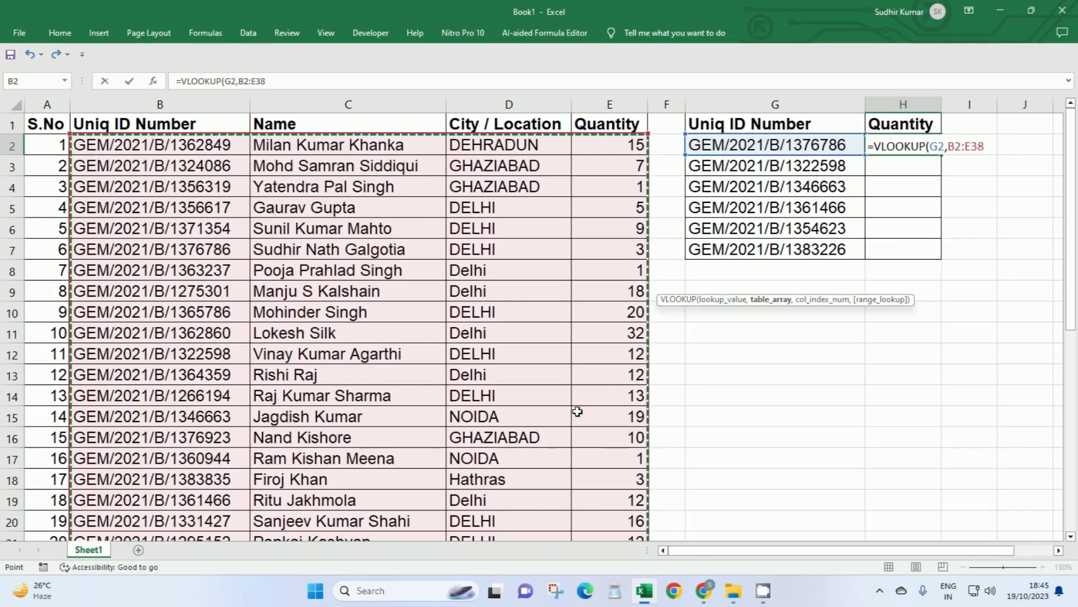
text(,)
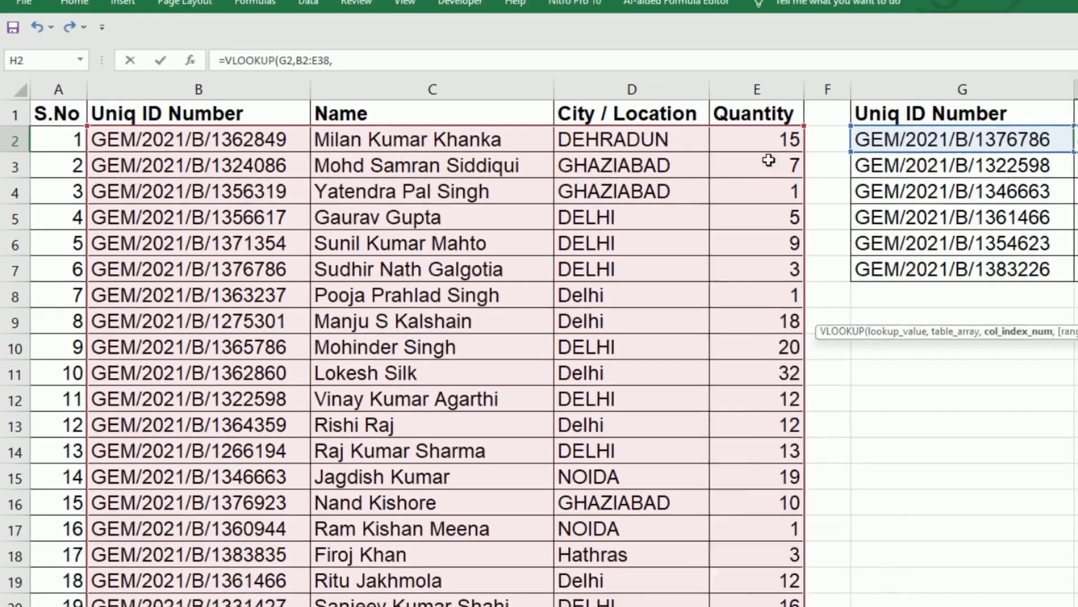
Complete the VLOOKUP formula with column index 4 and range lookup 0 for an exact match.
text(4,)
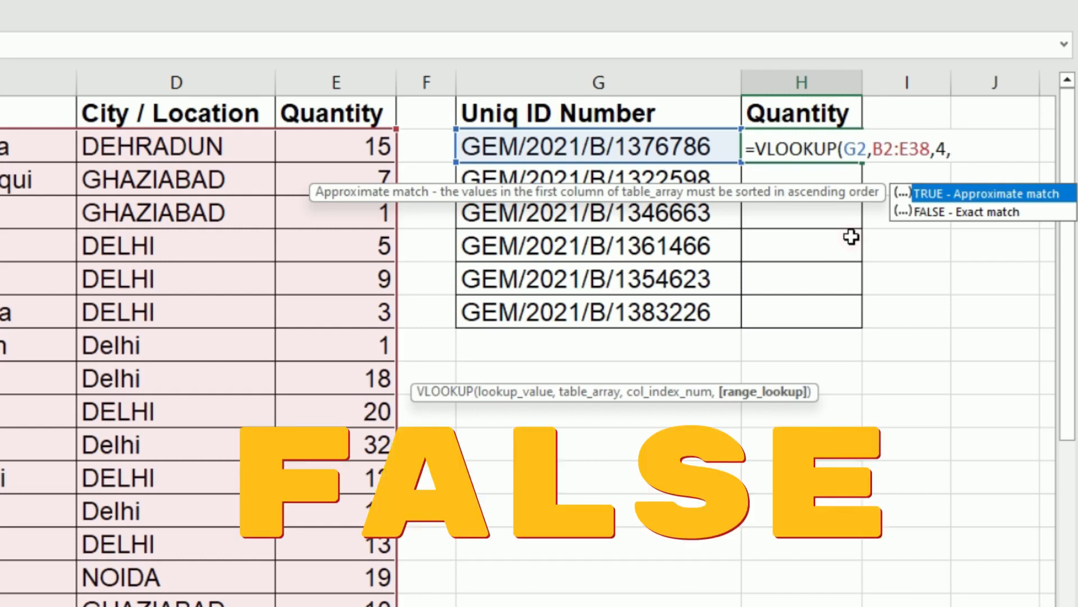
text(0)
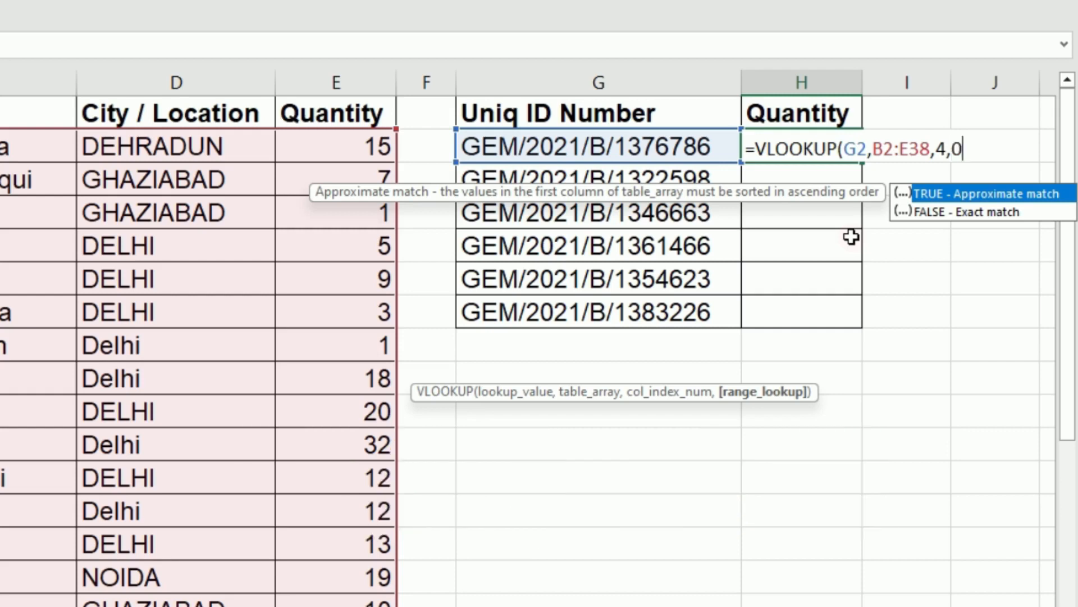
text())
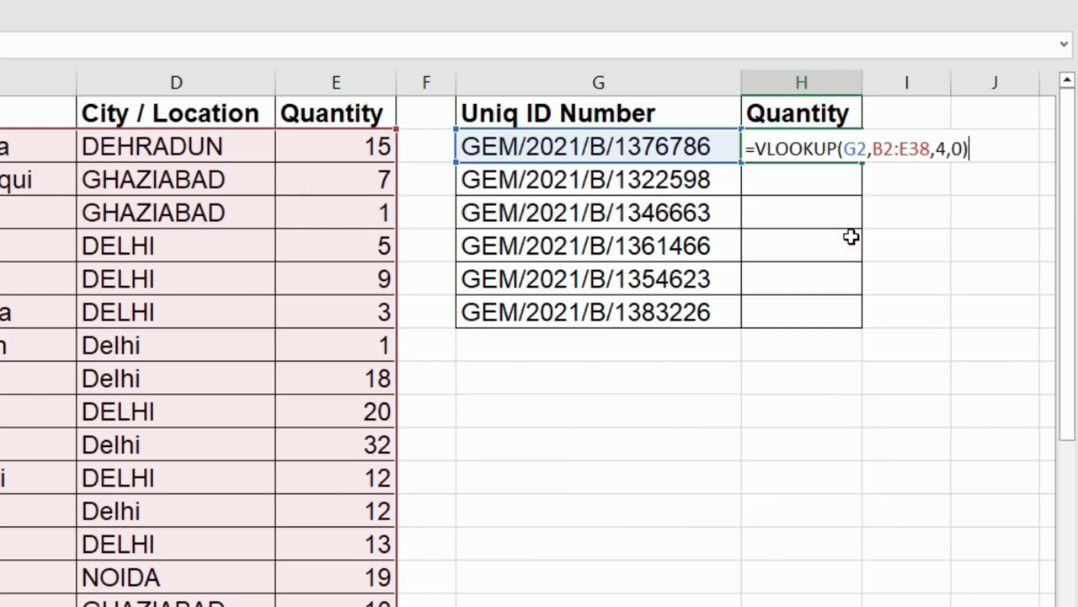
key(Return)
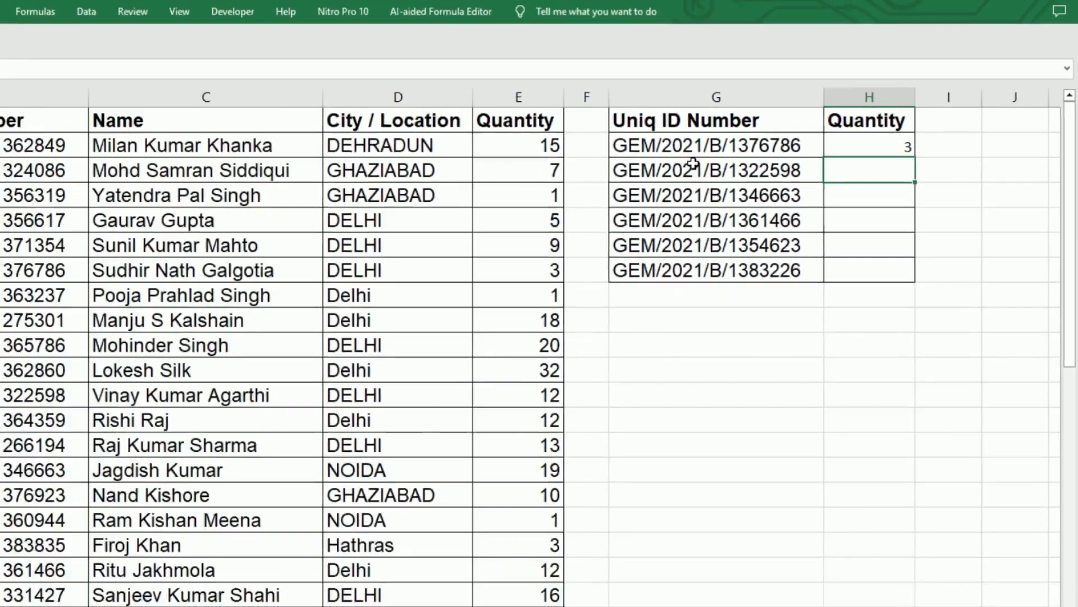
Compare the first ID's result with its source record in row 7, and fill the H2 formula down through H7.
click(719, 146)
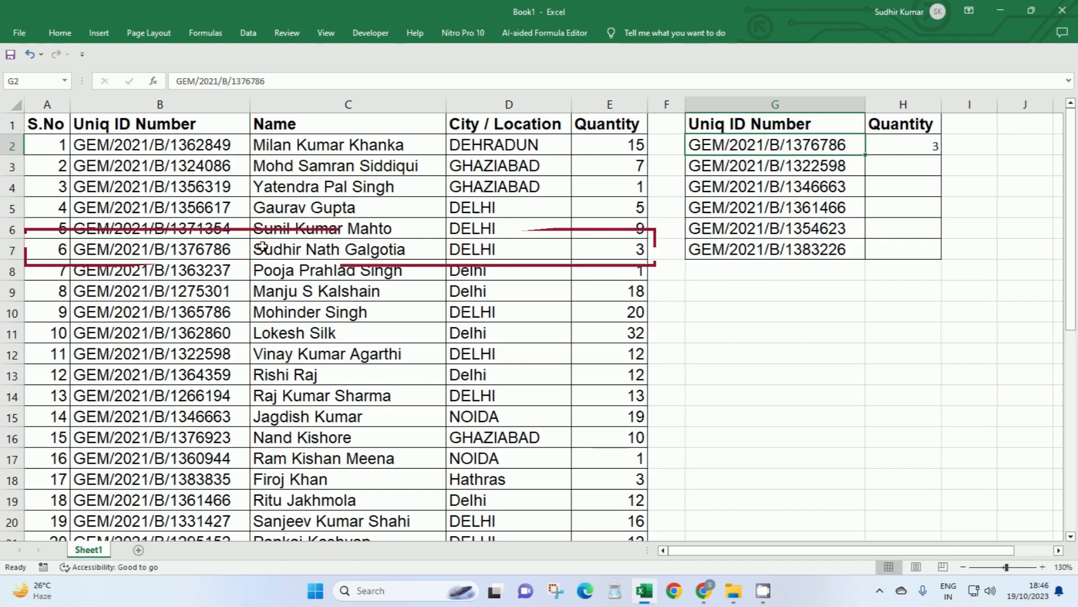
drag(111, 252, 620, 243)
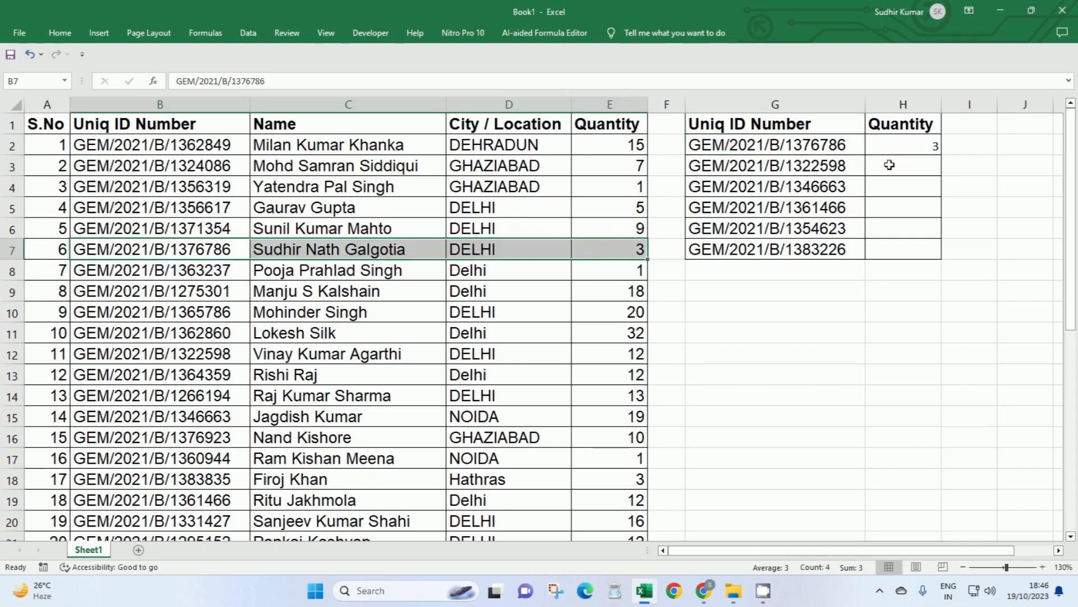
drag(892, 164, 890, 252)
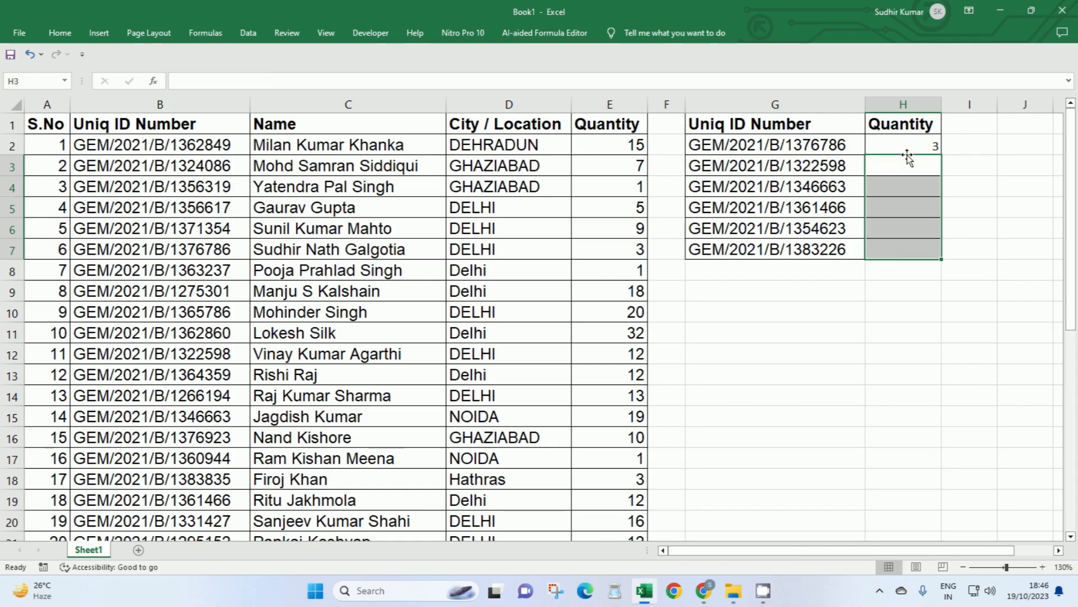
click(905, 145)
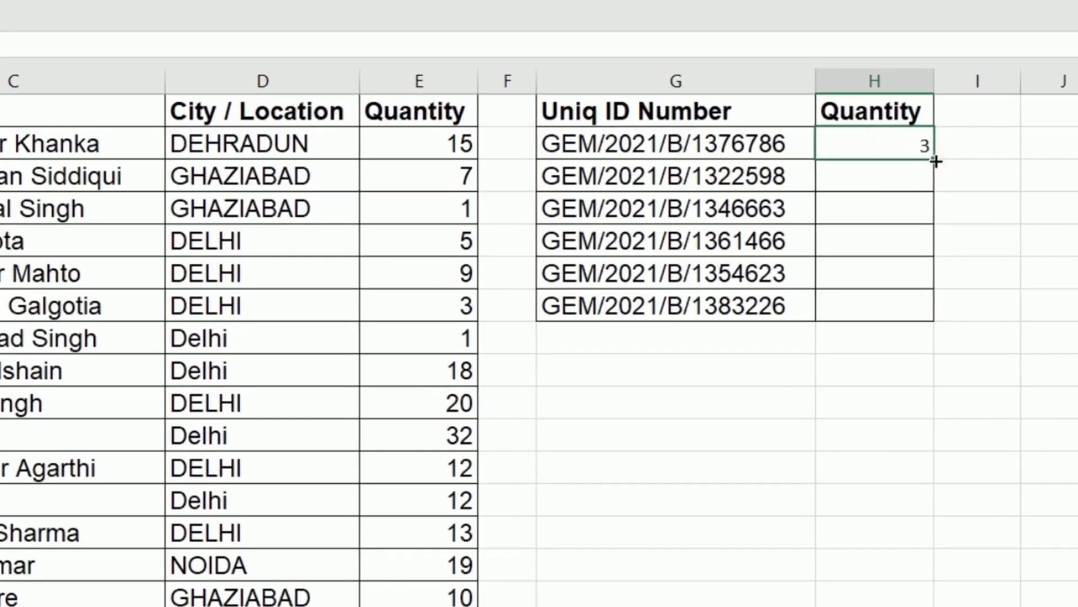
drag(935, 161, 924, 320)
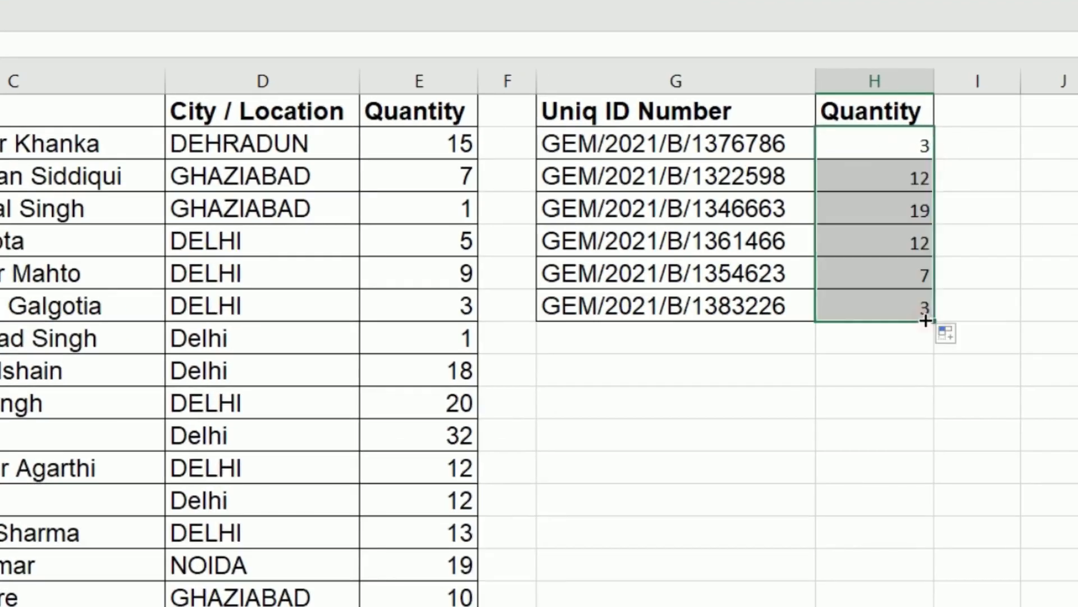